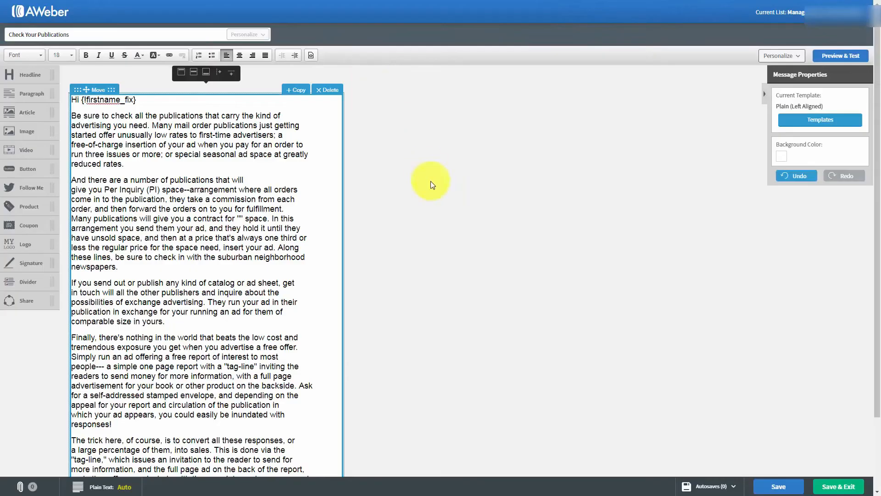
- Save and close the "Check Your Publications" message, and start scheduling it as a broadcast
click(826, 488)
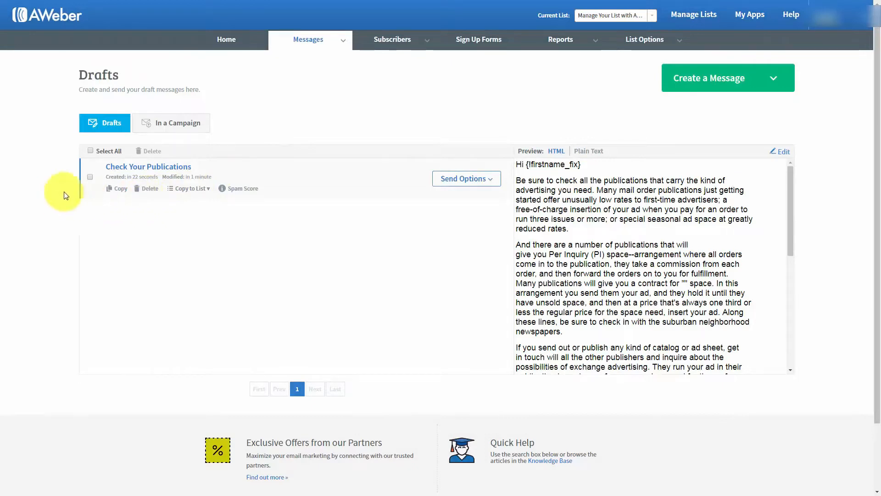
click(490, 180)
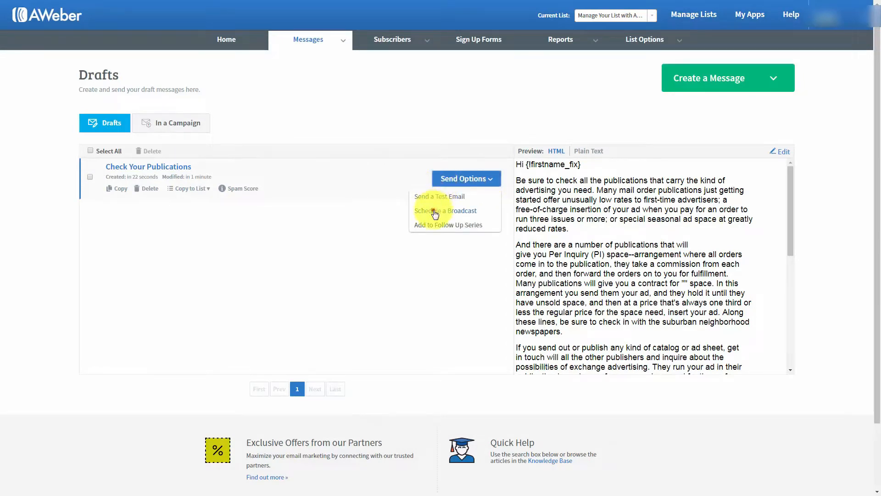
click(435, 212)
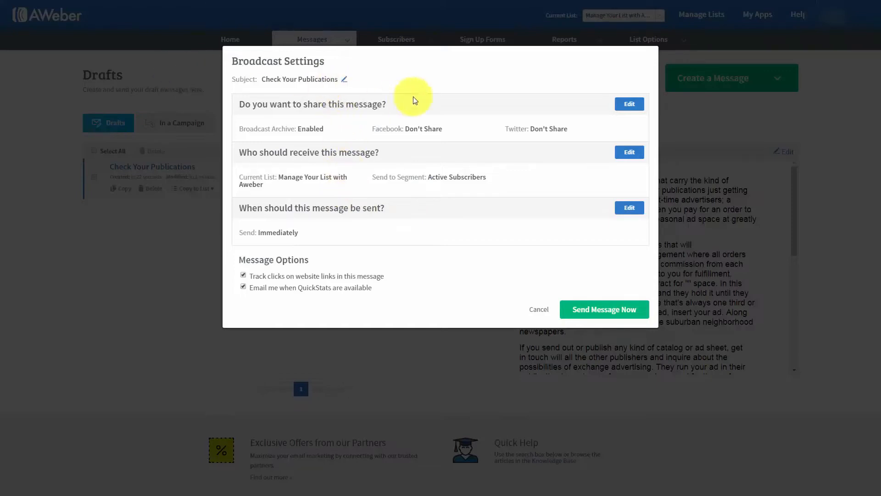
- Review the broadcast's subject editing and its archive and social media sharing settings, applying them without changes
click(345, 81)
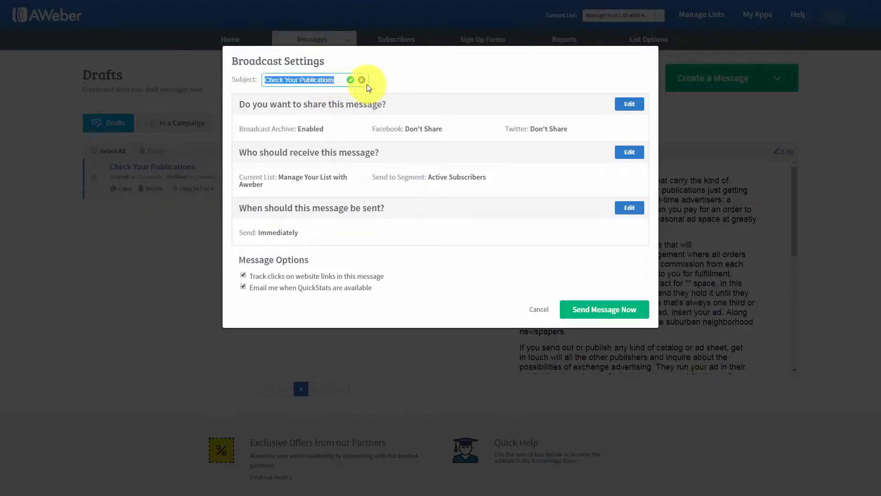
click(362, 80)
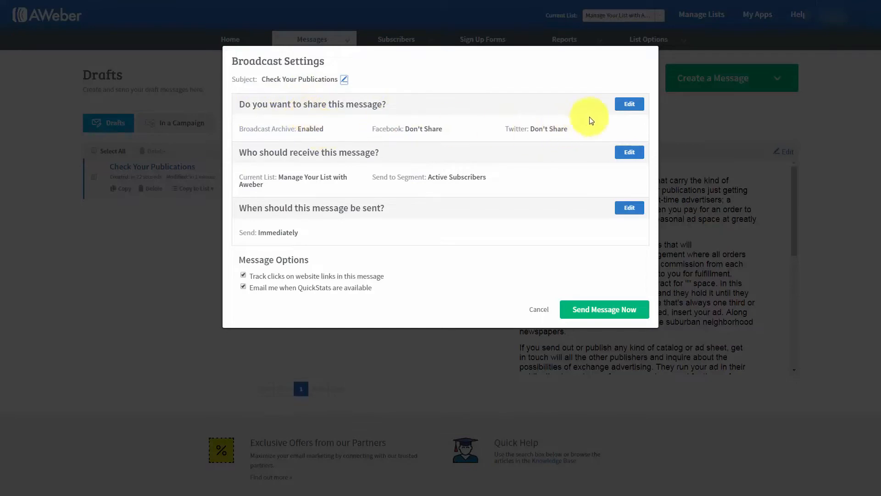
click(627, 108)
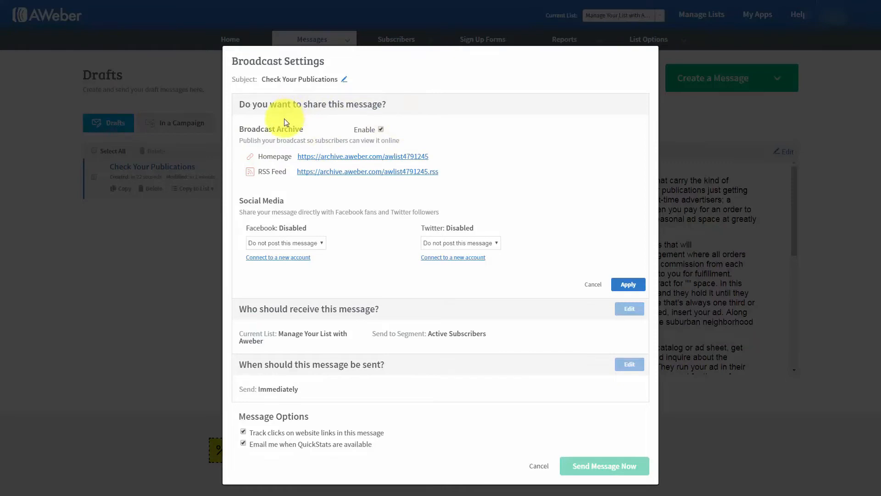
click(326, 161)
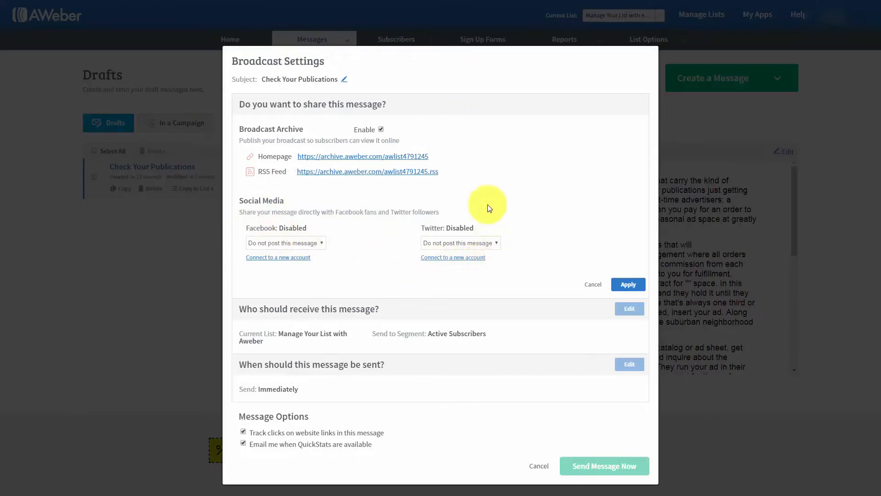
click(628, 285)
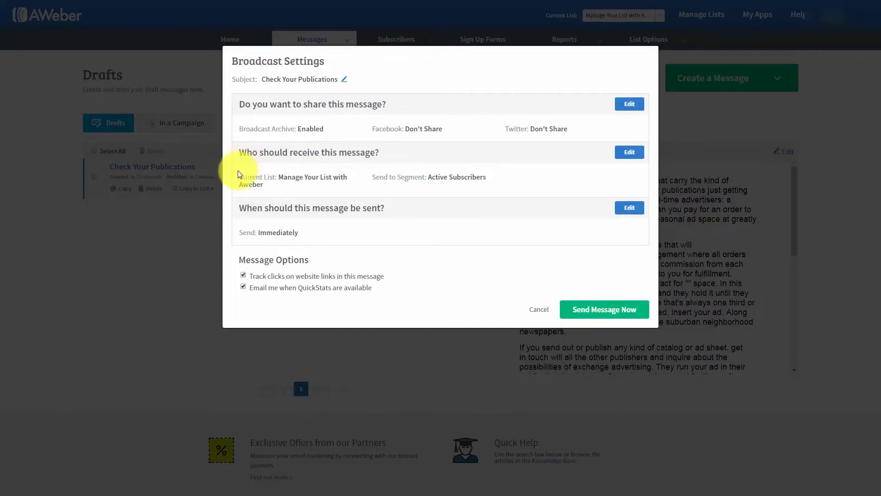
- Send to Active Subscribers, including "000 Harper Academy Live Workshop" and "0000 Xtreme Business Makeover" and excluding "00001 Genius Pay Days Private"
click(630, 153)
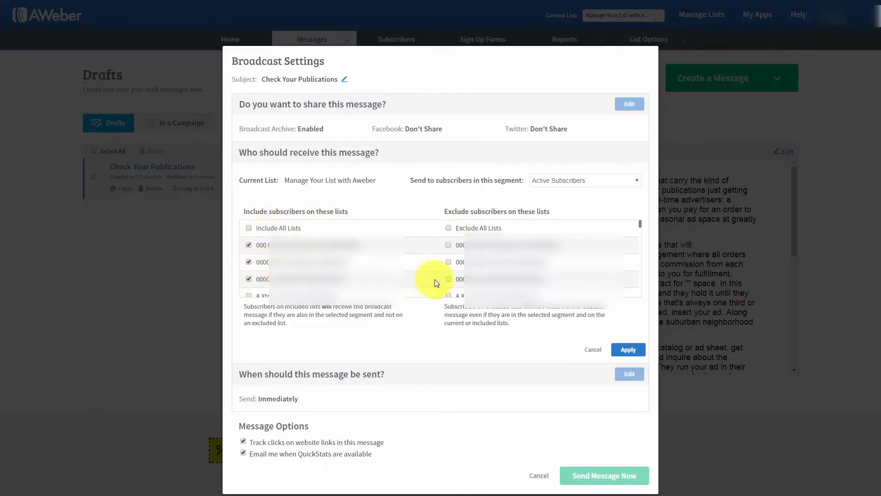
click(448, 279)
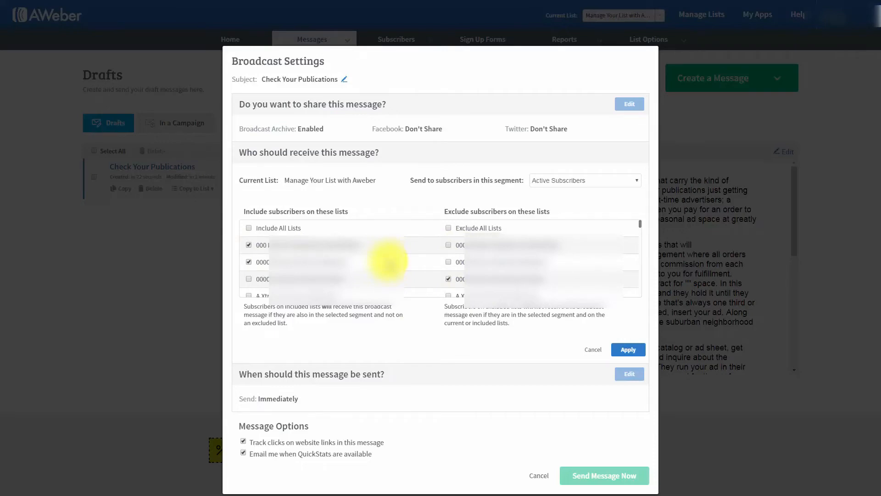
click(592, 180)
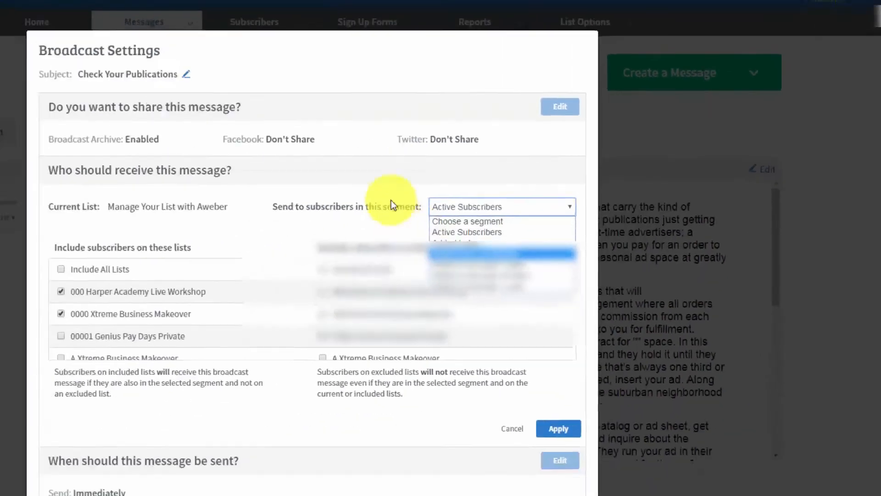
click(494, 163)
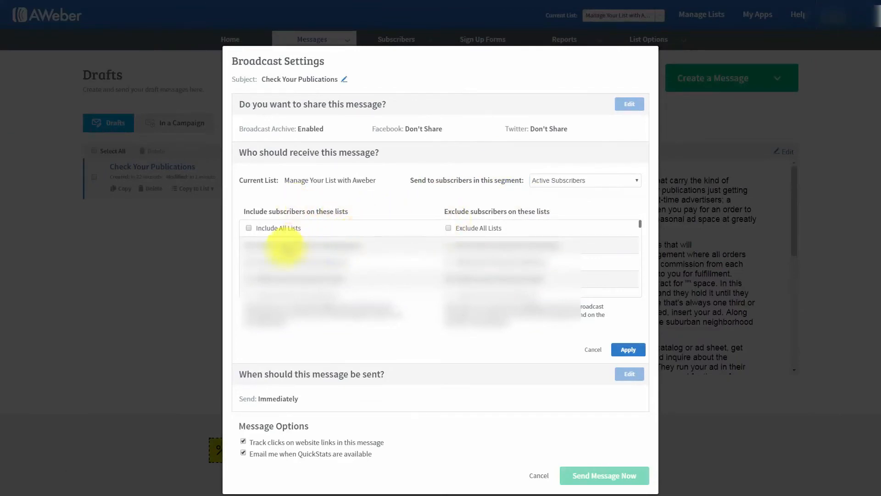
click(583, 183)
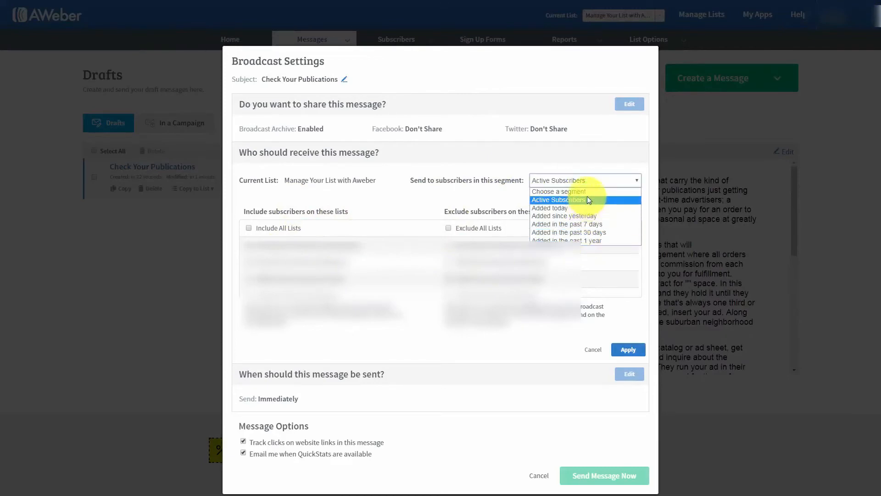
click(488, 200)
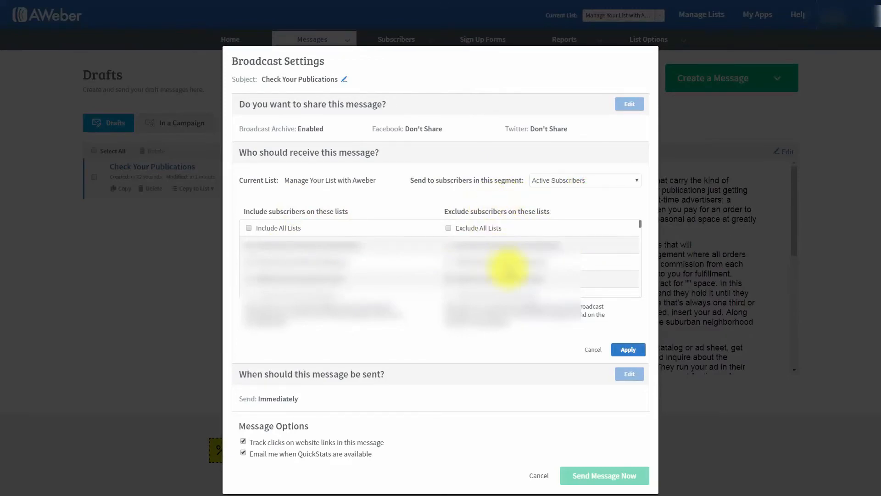
click(618, 352)
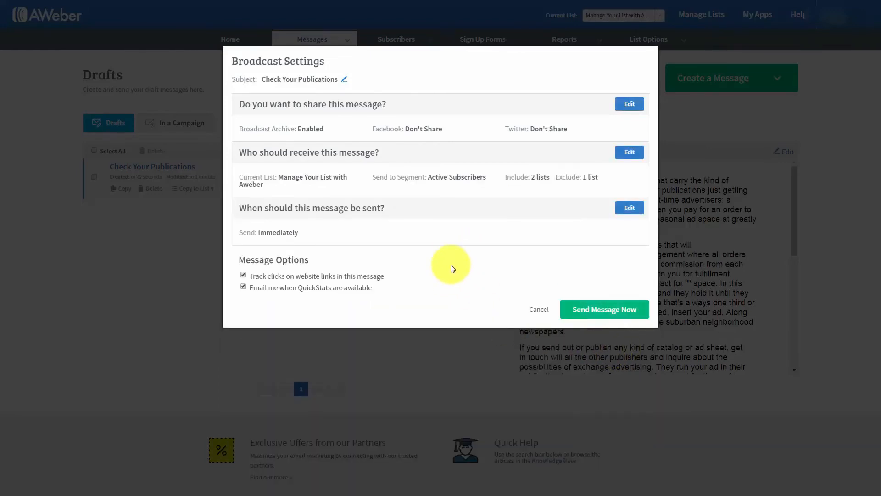
click(627, 208)
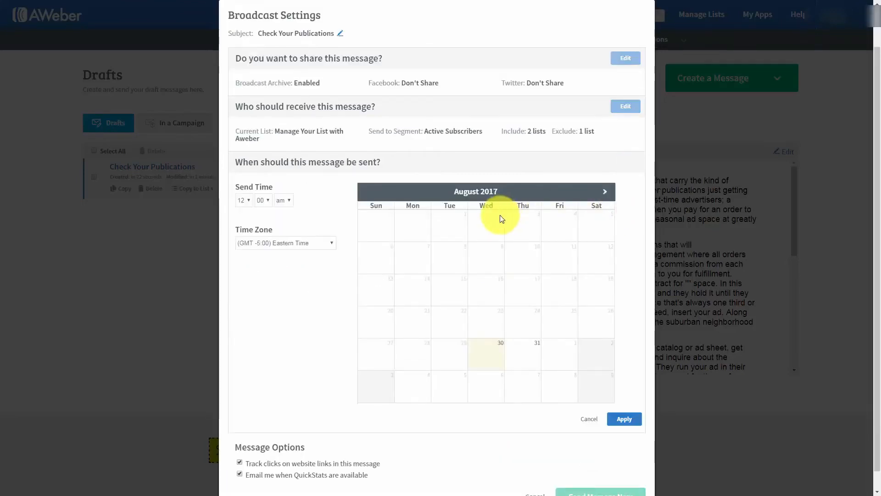
click(249, 203)
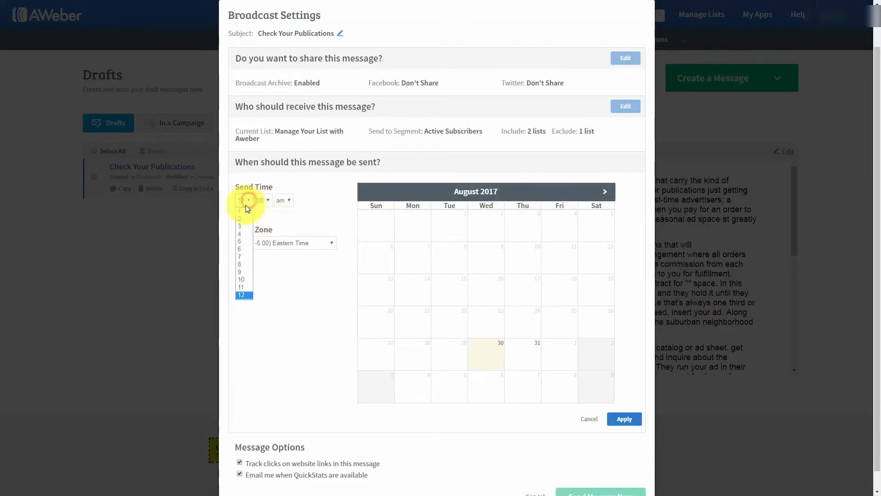
click(244, 258)
click(523, 355)
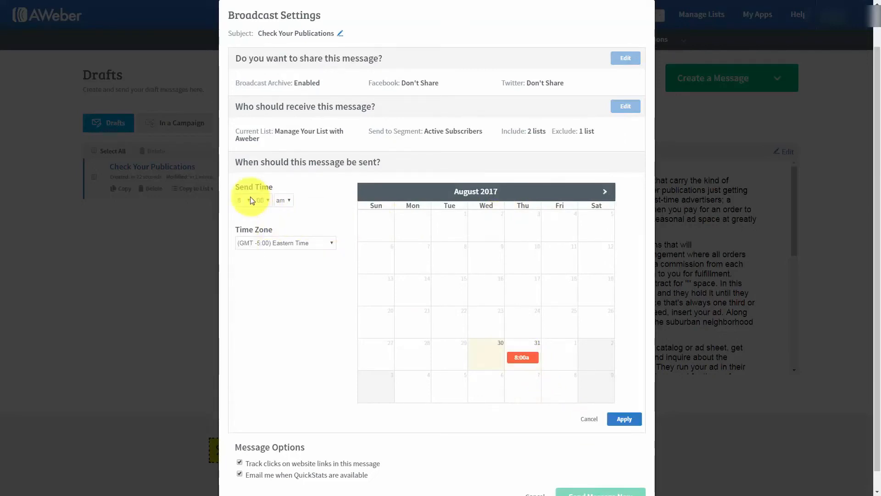
click(605, 192)
click(606, 192)
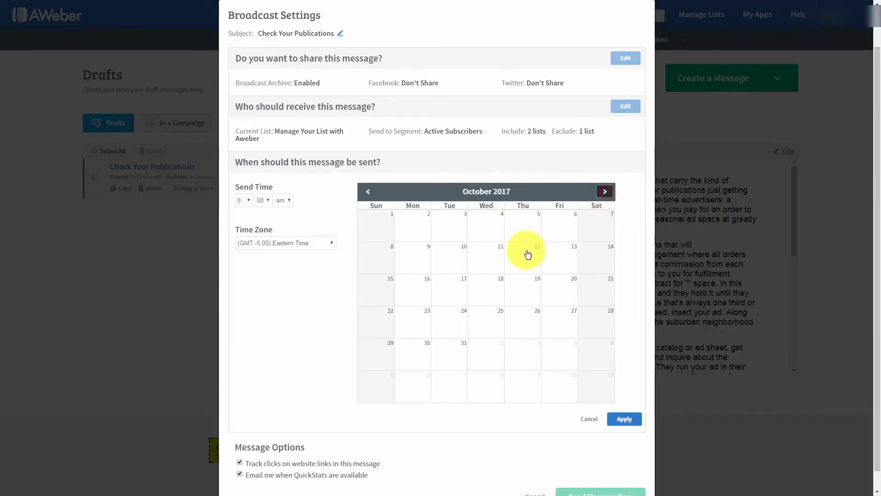
click(367, 189)
click(396, 260)
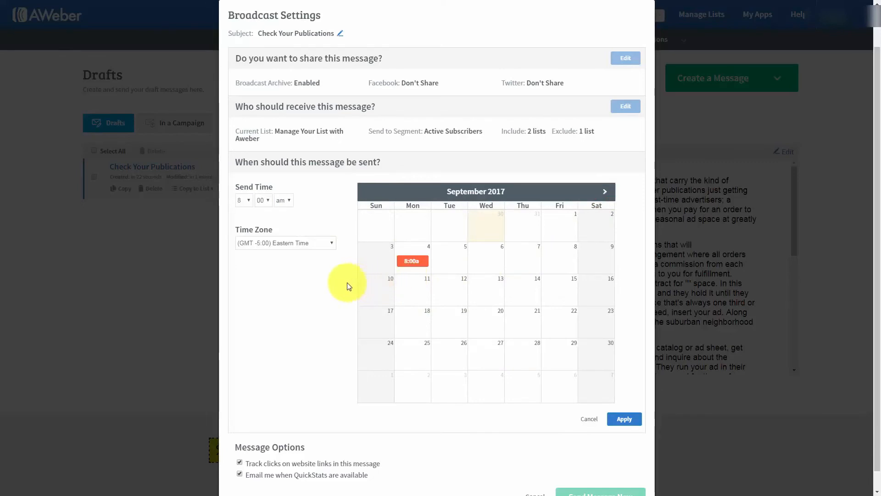
scroll(321, 294, down, 1)
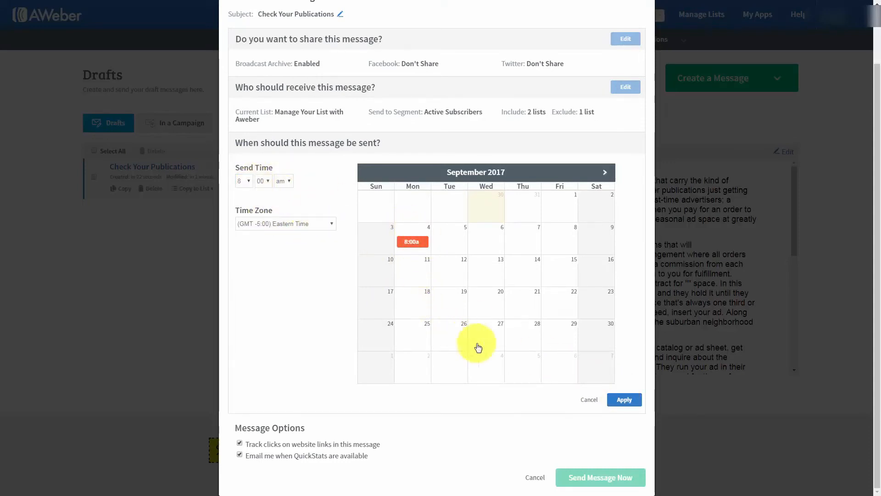
click(589, 399)
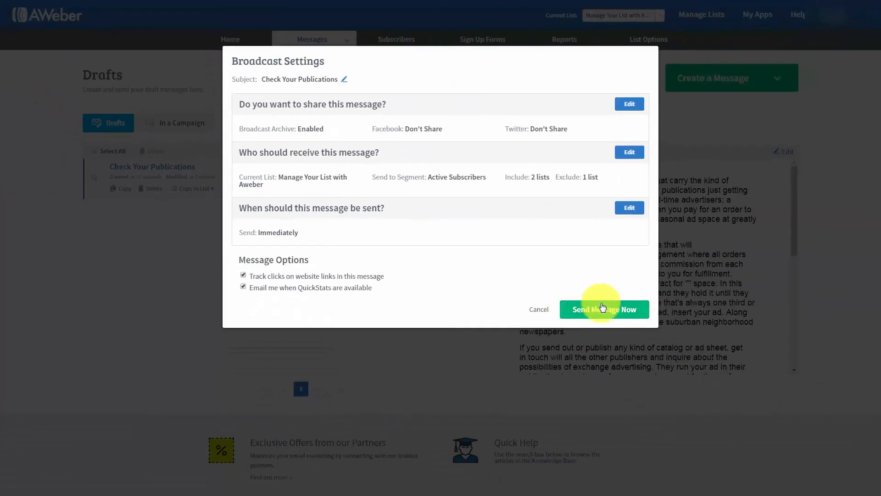
- Set the send date to September 6, 2017 at 12:00 AM Eastern Time and schedule the broadcast
click(627, 210)
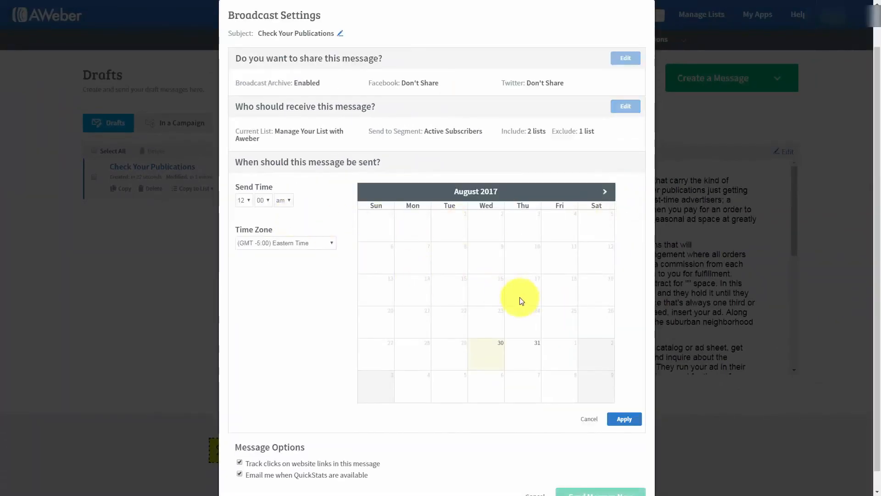
click(604, 191)
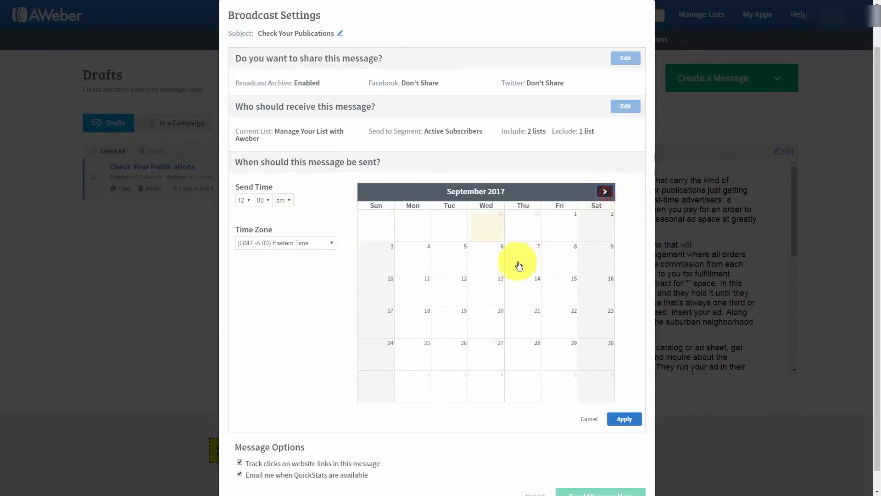
click(519, 266)
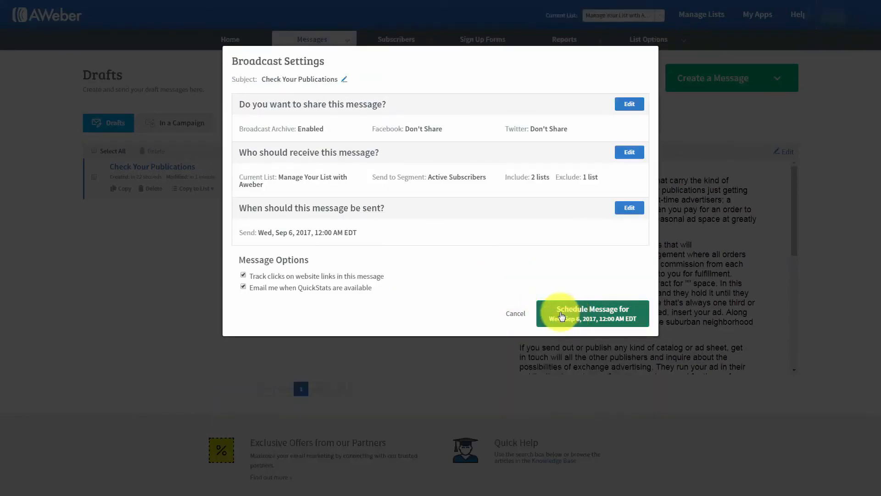
click(562, 315)
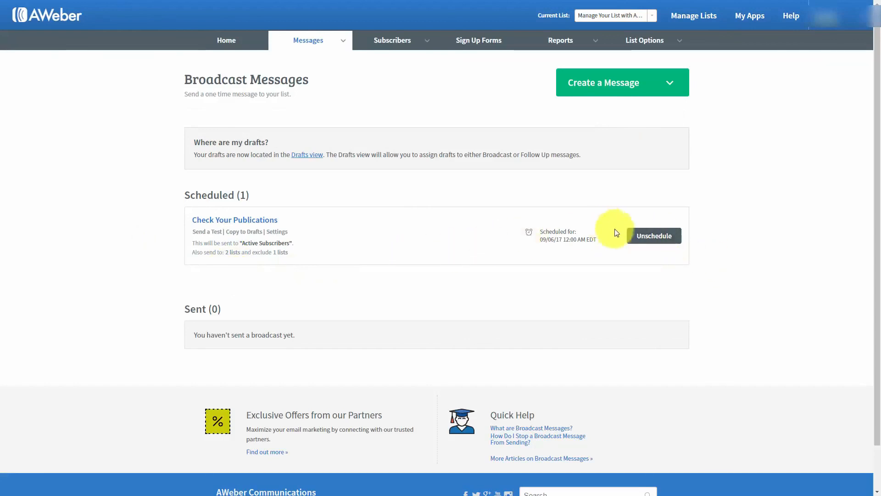
- Unschedule the "Check Your Publications" broadcast to return it to drafts
click(647, 237)
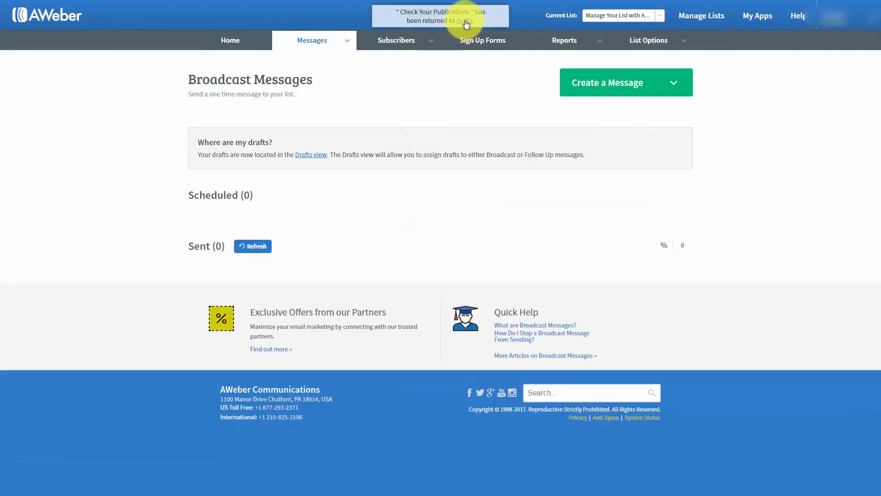